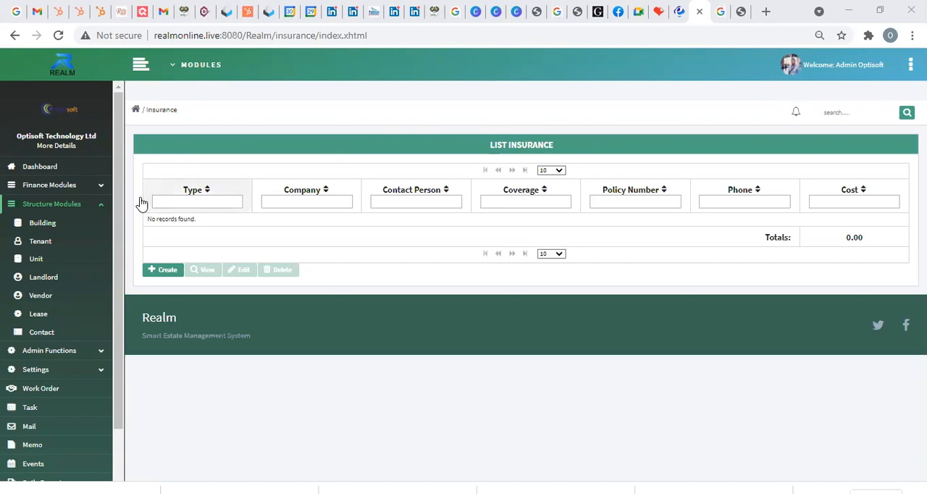
Step: Open the building list under Structure Modules and view the options for filtering it by landlord
right_click(73, 222)
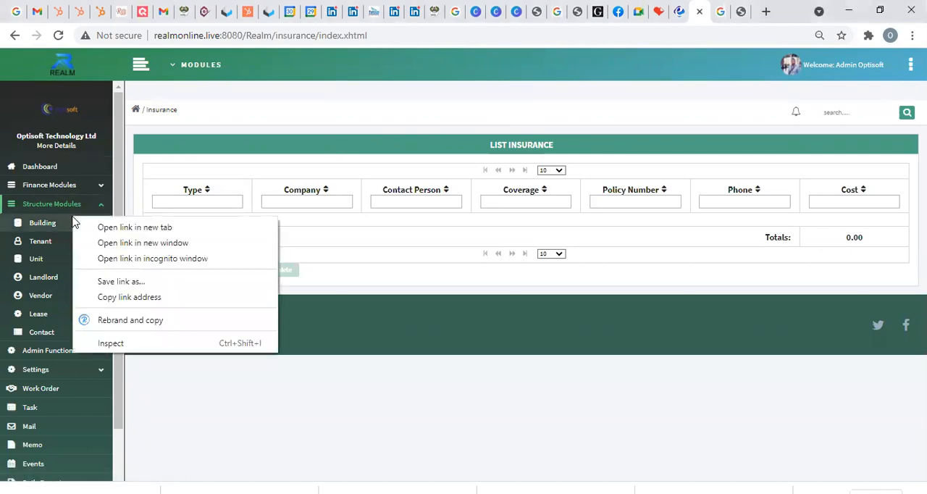
left_click(52, 227)
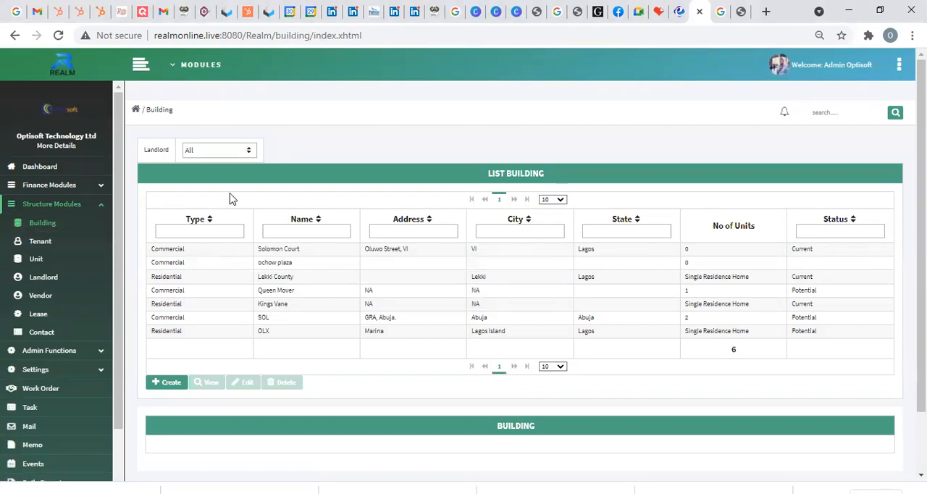
left_click(229, 161)
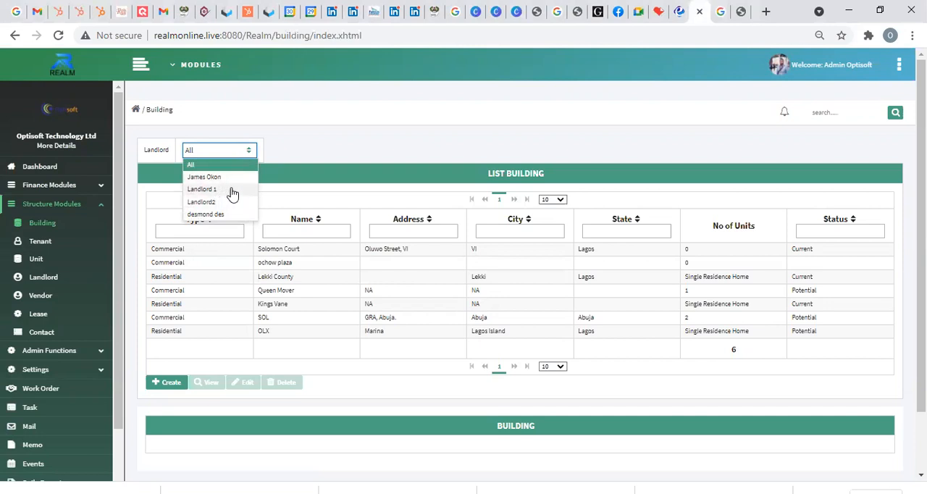
left_click(334, 167)
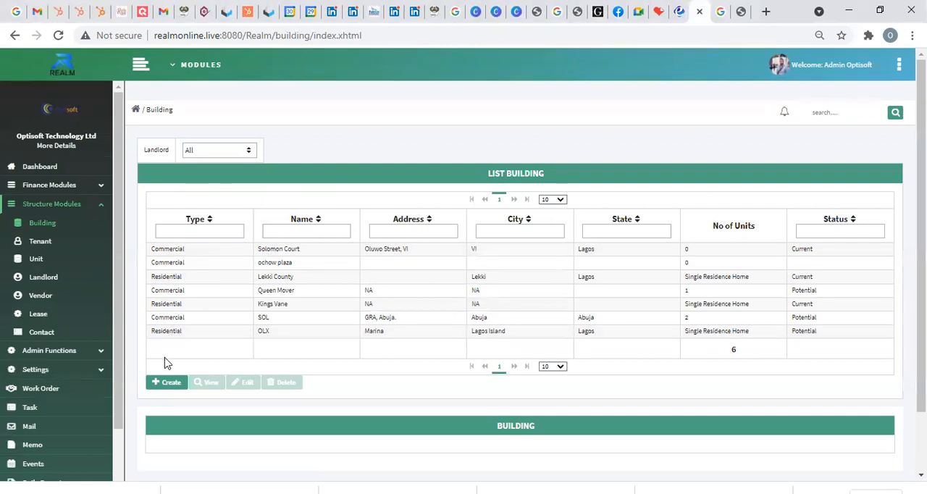
Step: Start a new building record and set its type to Commercial - Multi unit
left_click(166, 386)
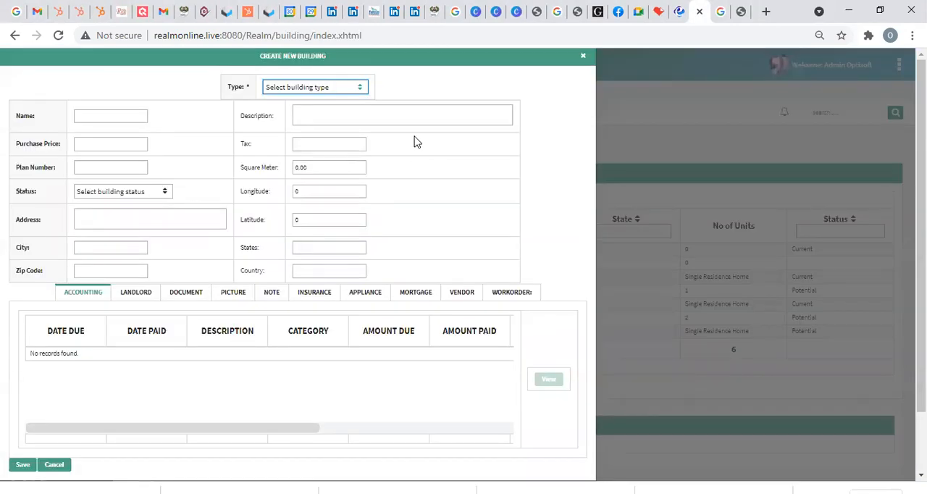
left_click(350, 88)
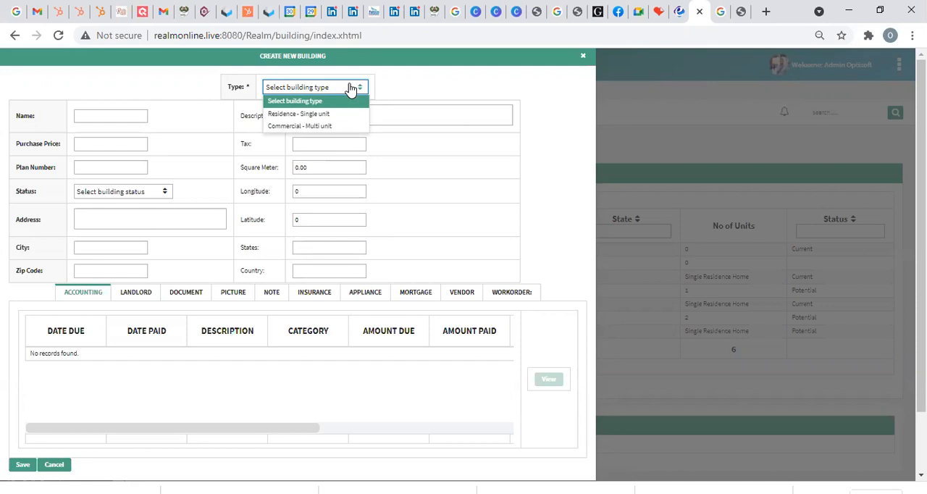
left_click(352, 88)
left_click(339, 95)
left_click(292, 138)
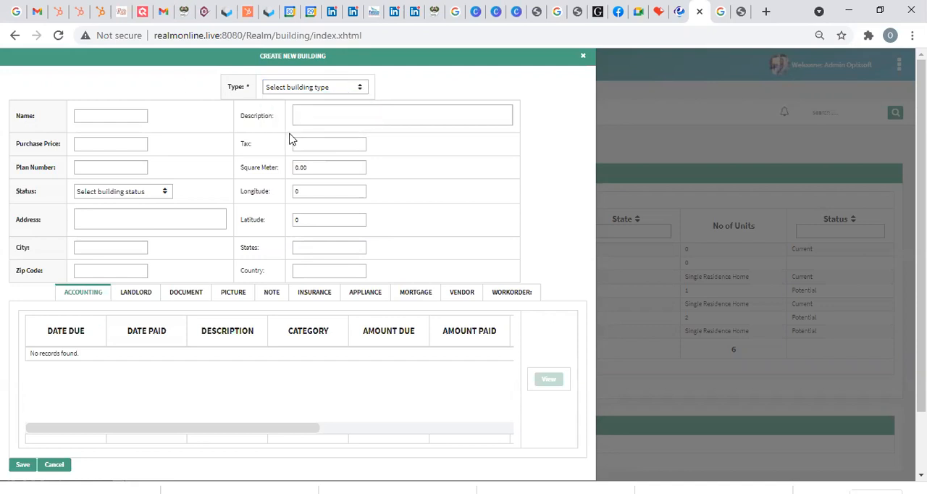
left_click(295, 94)
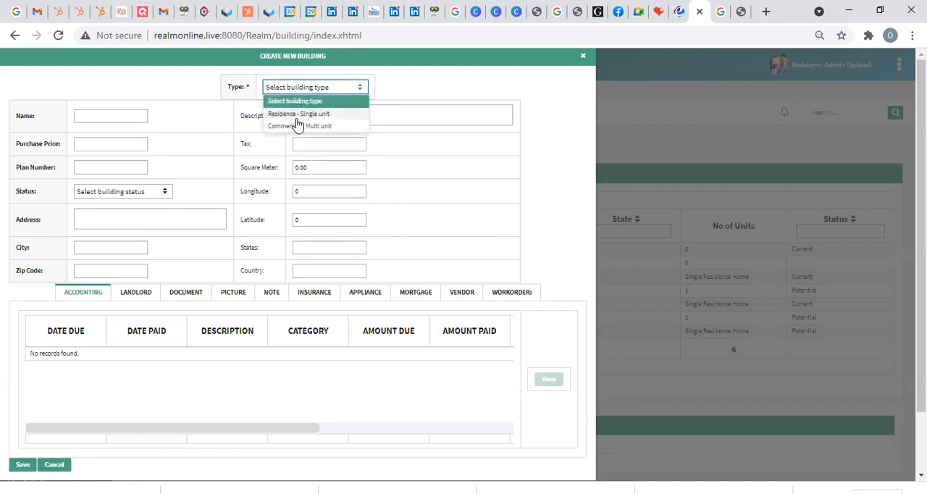
left_click(297, 123)
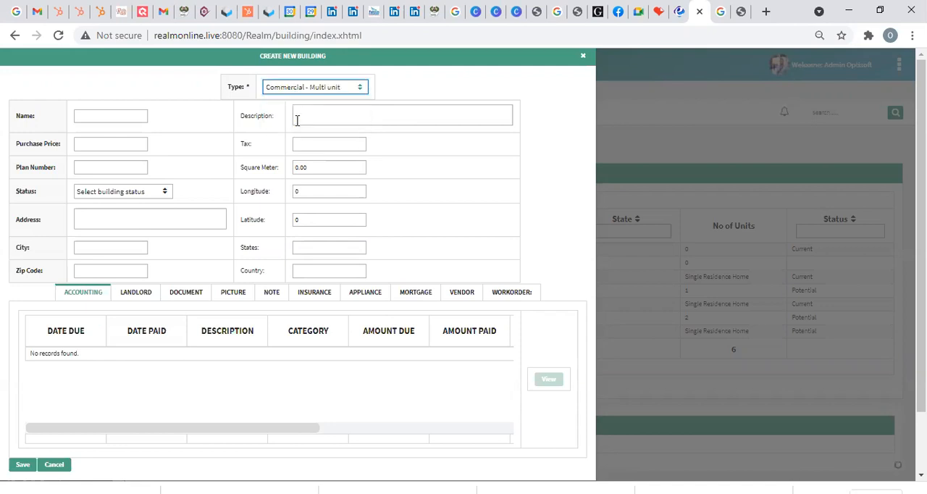
Step: Examine the new building form's fields, including name, description, purchase price, tax, plan number, status options, address, city, state and zip code
left_click(121, 116)
left_click(352, 117)
left_click(81, 144)
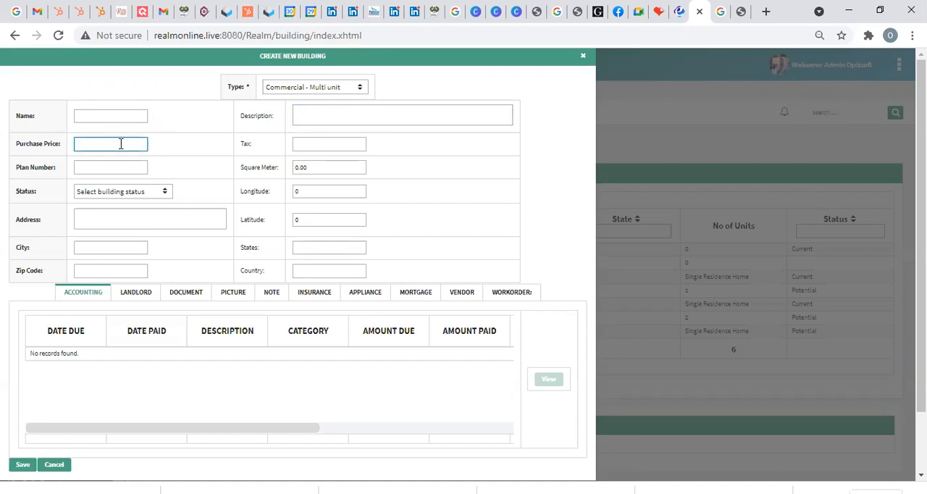
right_click(299, 144)
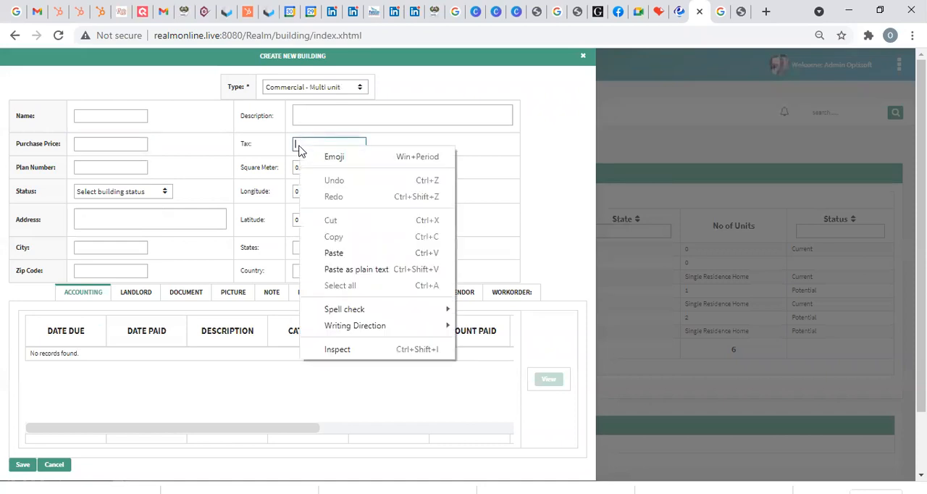
left_click(297, 142)
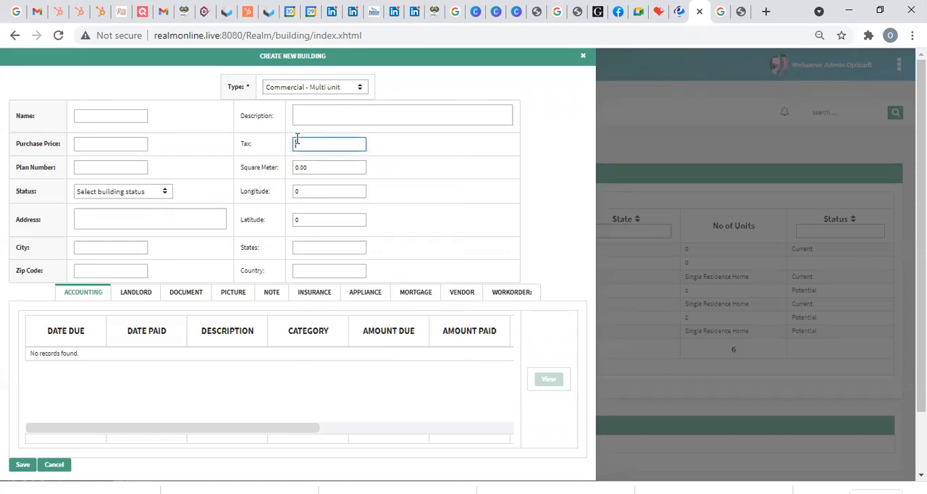
left_click(103, 164)
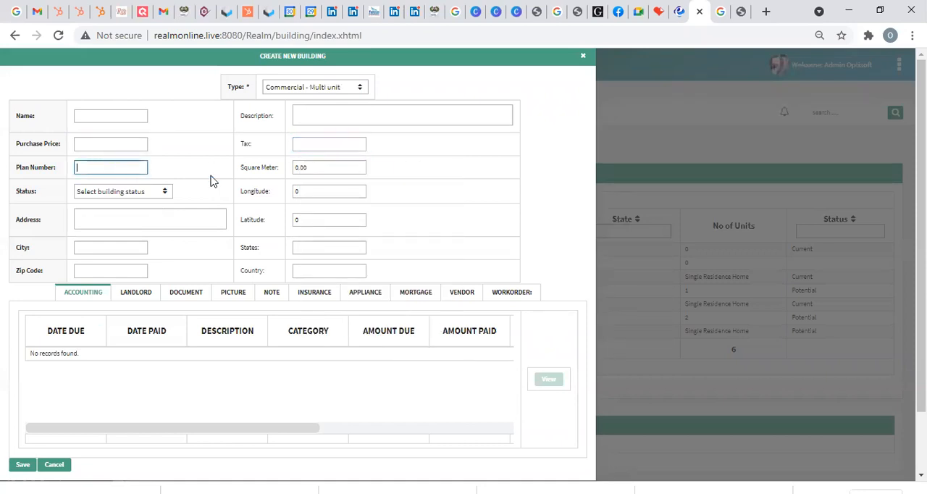
left_click(161, 194)
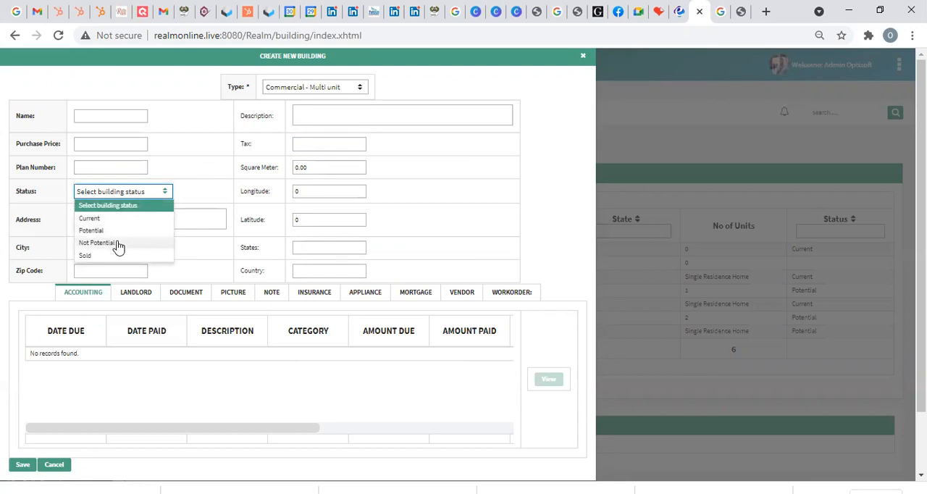
left_click(215, 190)
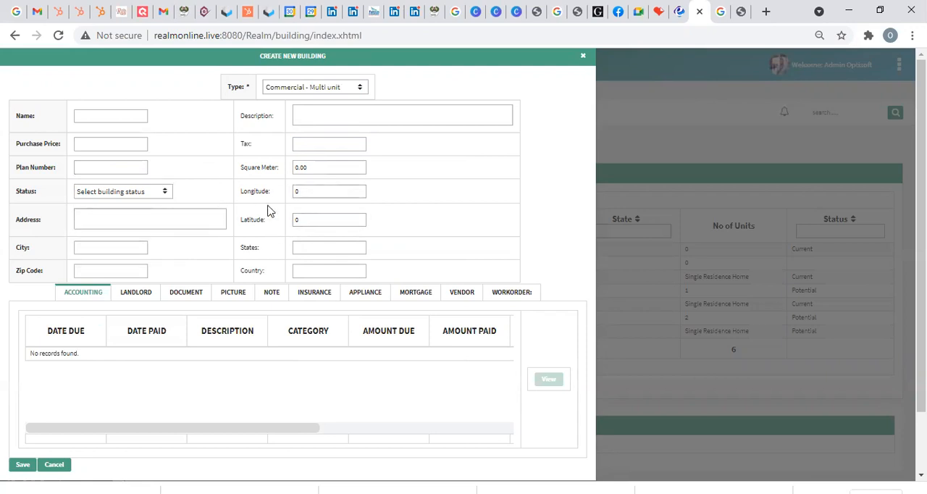
left_click(104, 220)
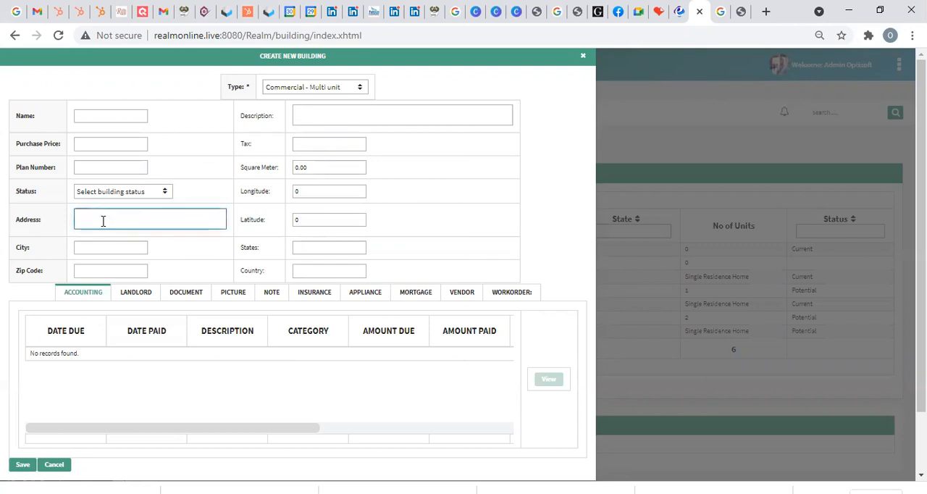
left_click(95, 248)
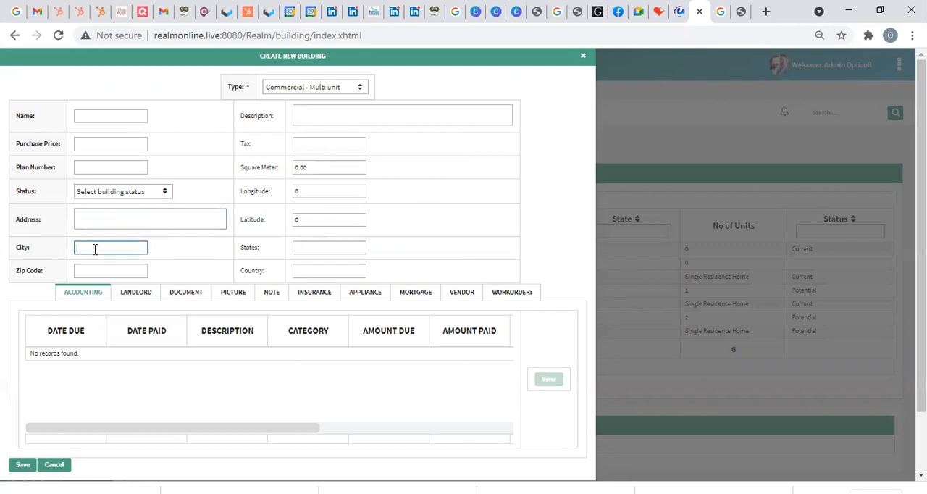
left_click(301, 245)
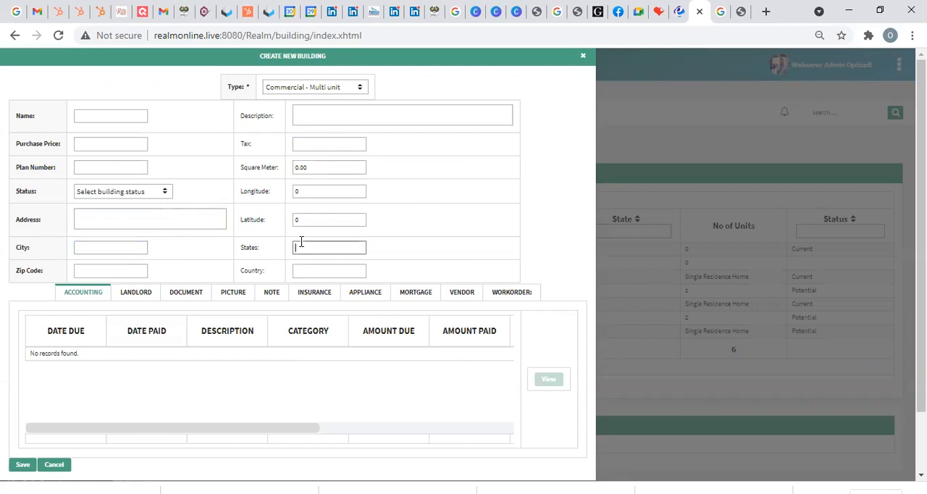
left_click(101, 266)
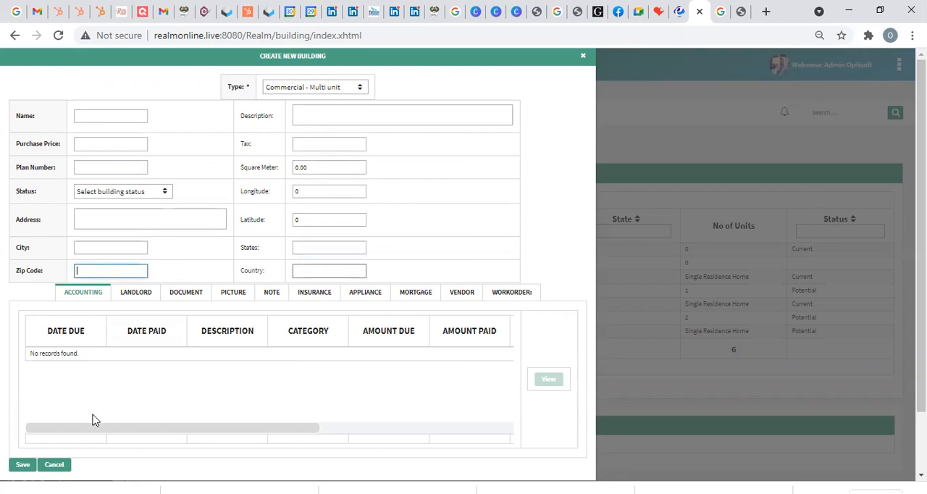
Step: Cancel the new building record and return to the building list under Structure Modules
left_click(57, 466)
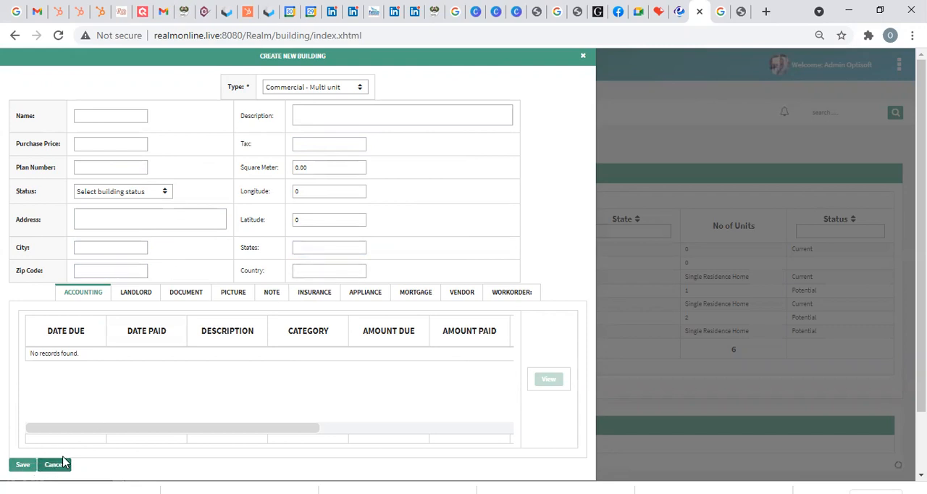
left_click(62, 465)
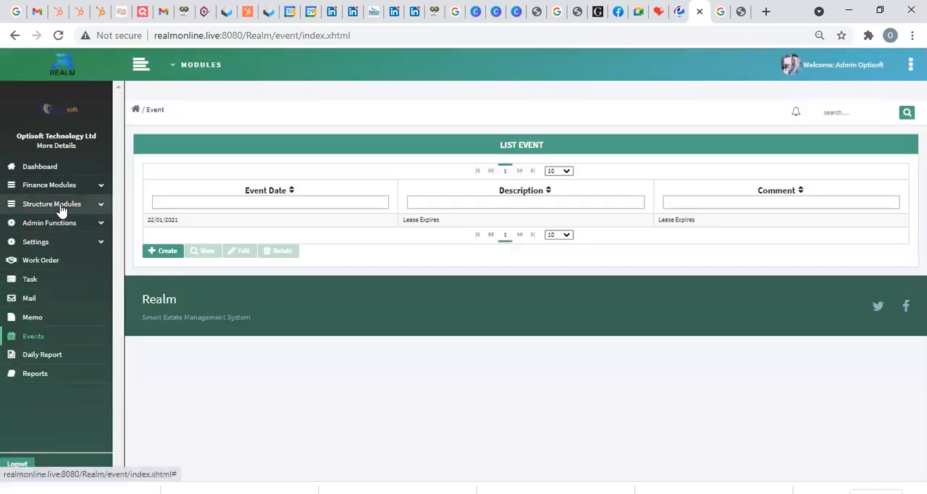
left_click(61, 209)
left_click(57, 226)
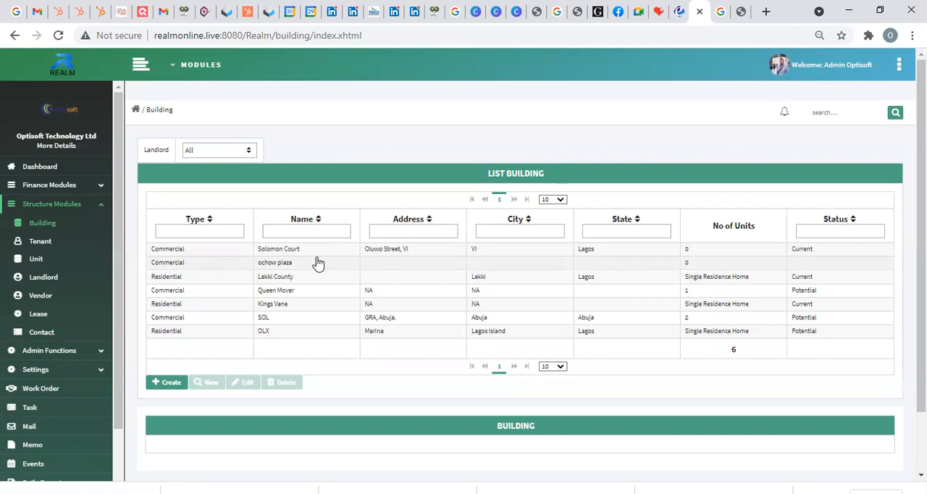
Step: Filter the tenant list by the OLX building, reset the filter to All, and check the tenant name search
left_click(60, 244)
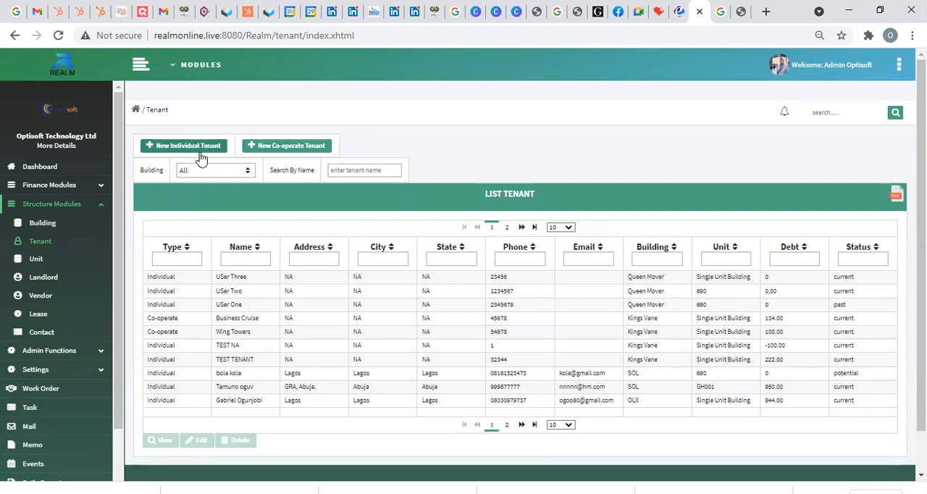
left_click(215, 171)
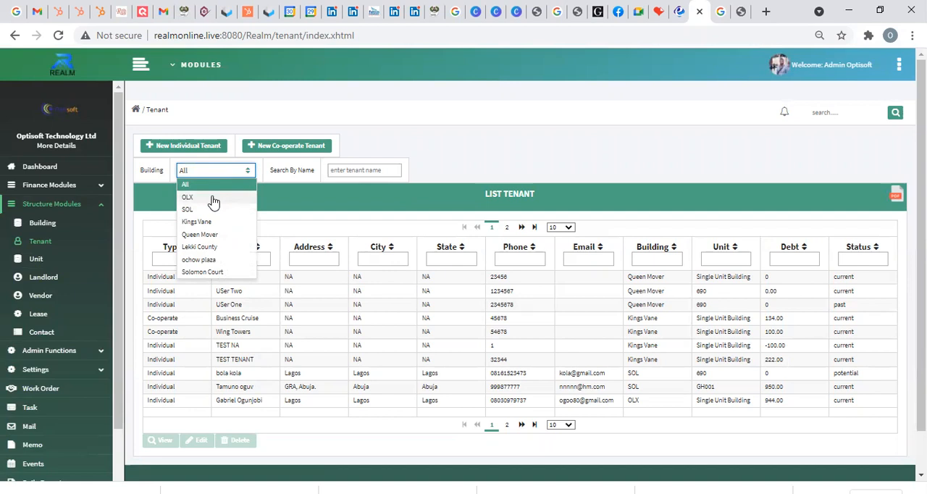
left_click(213, 198)
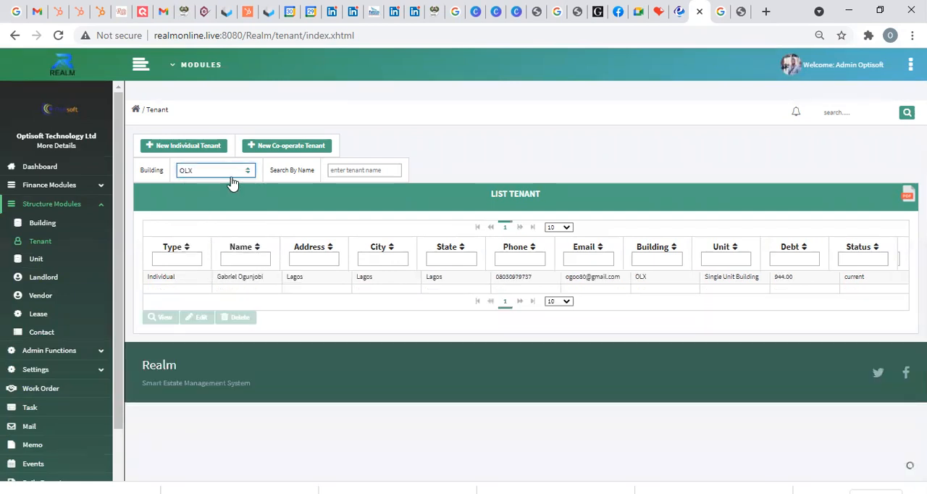
left_click(231, 174)
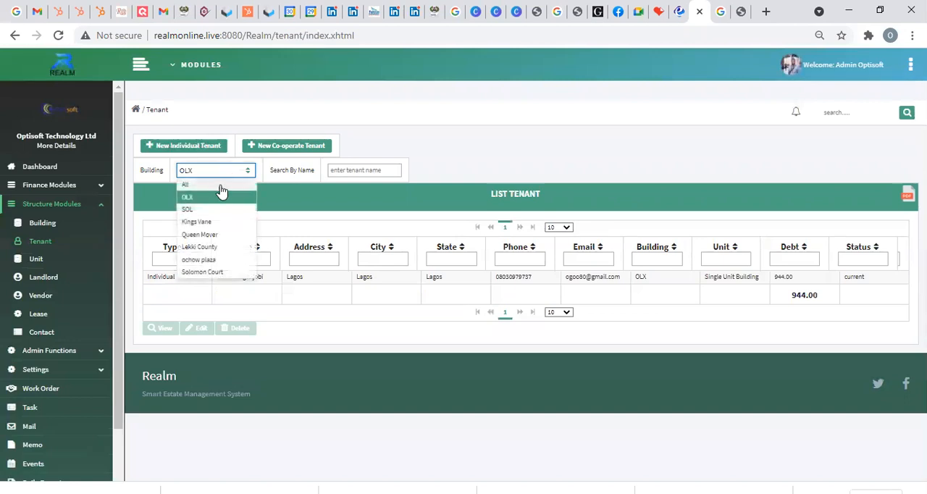
left_click(219, 186)
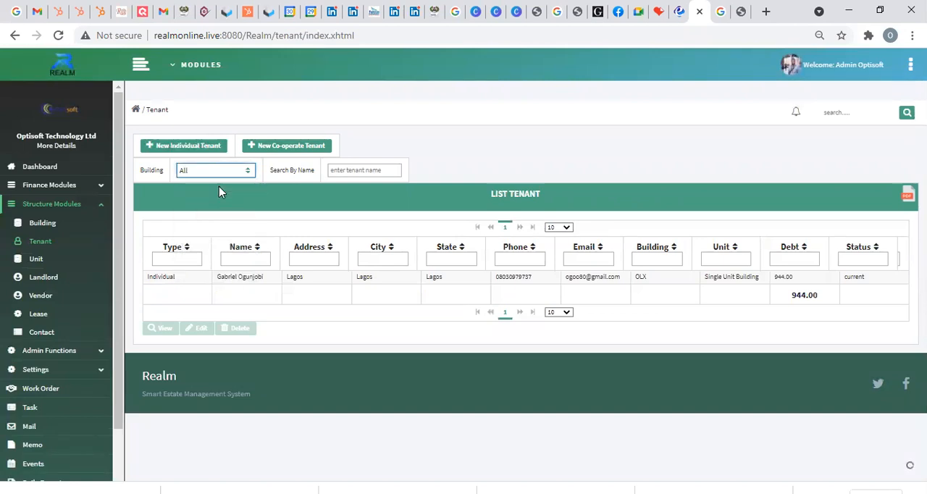
left_click(344, 171)
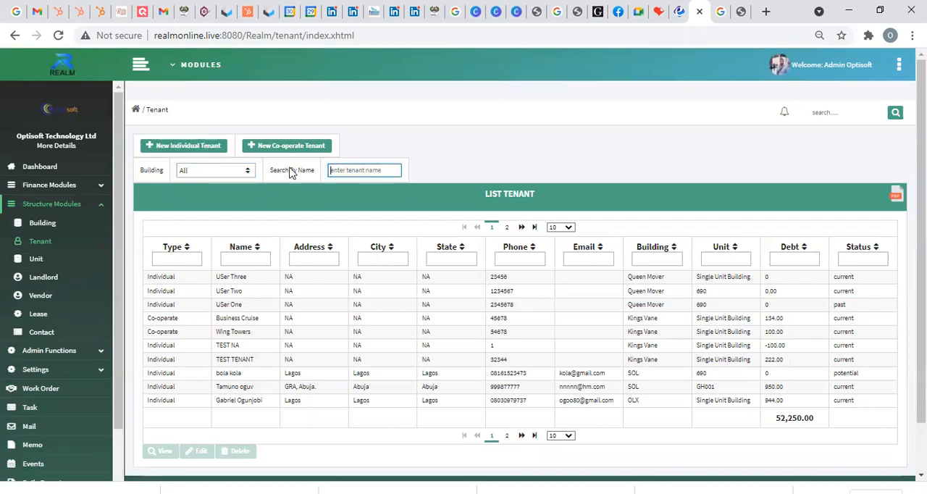
Step: Open the form for a new individual tenant, check its building and unit fields, and close it without saving
left_click(208, 148)
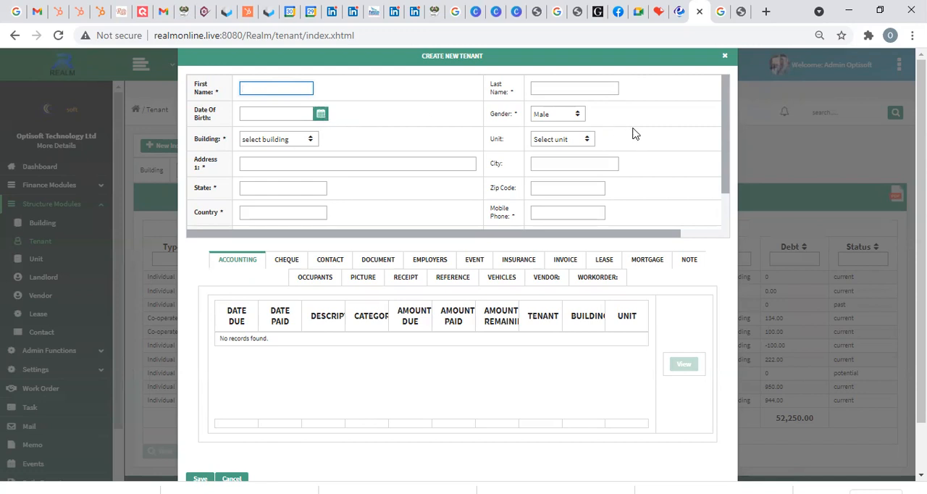
left_click(308, 145)
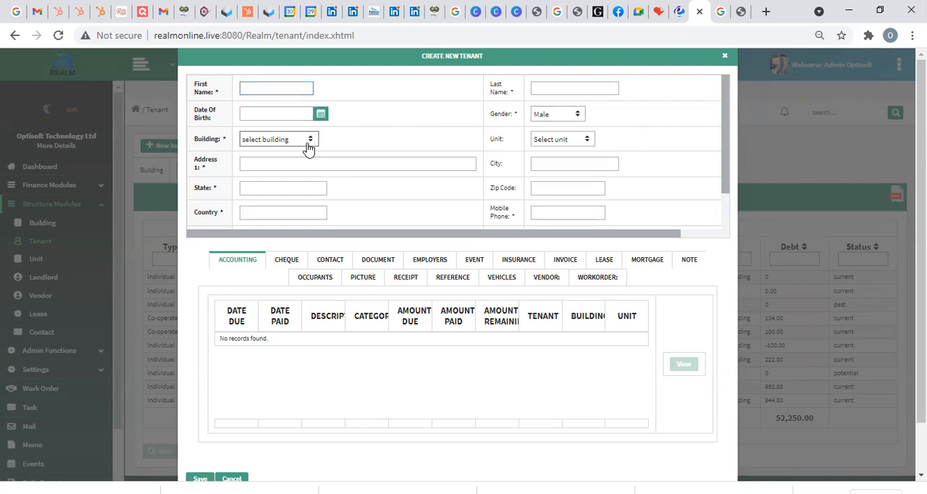
left_click(308, 144)
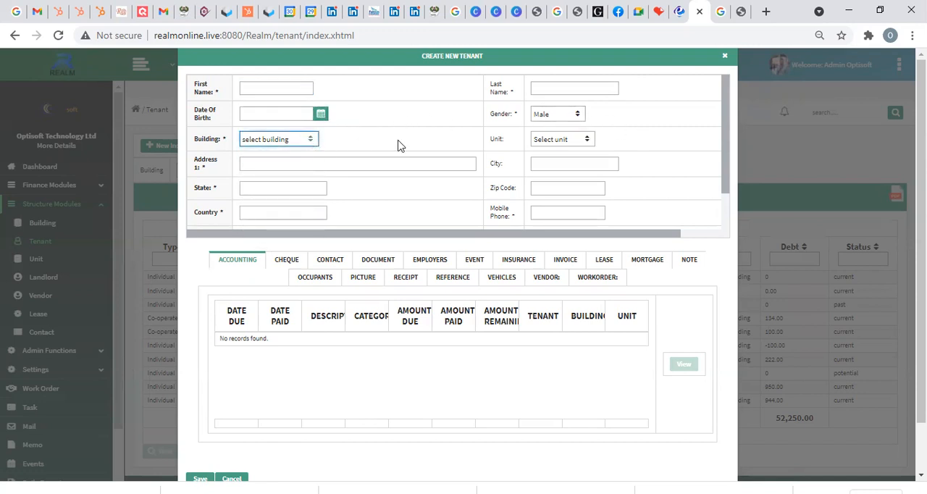
left_click(533, 143)
left_click(534, 143)
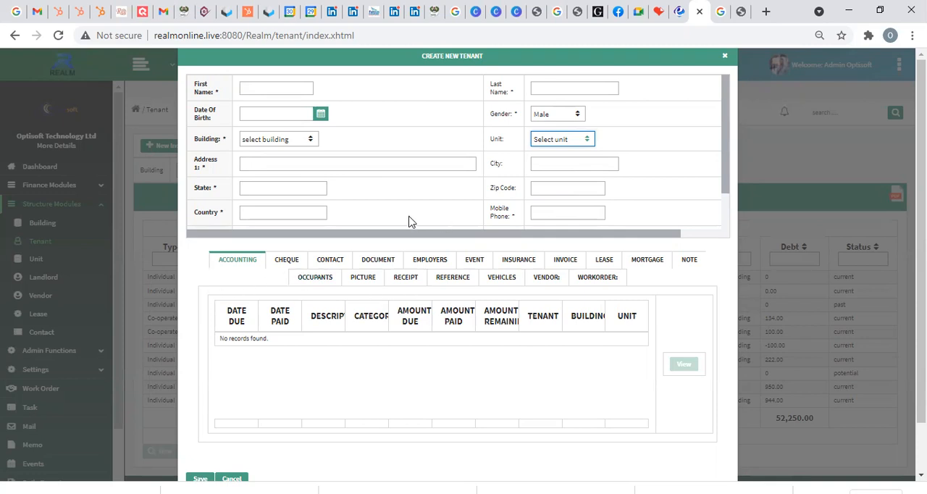
left_click(724, 56)
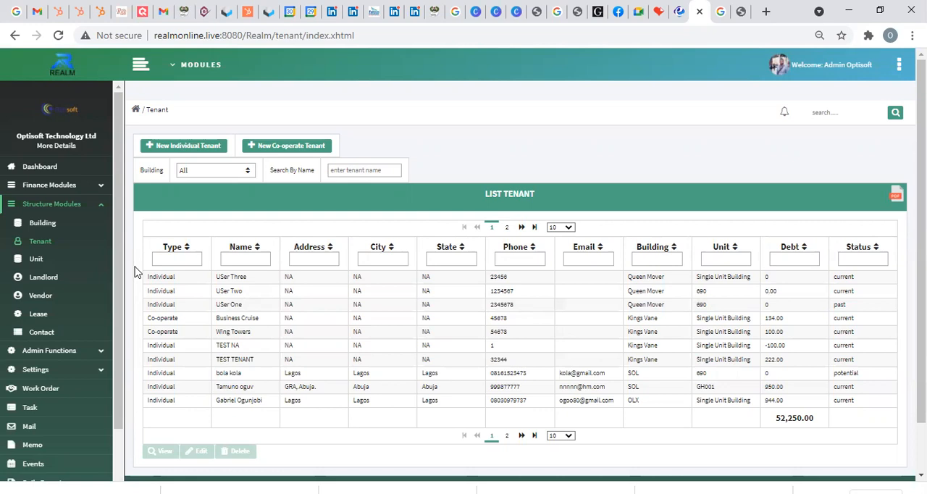
Step: Open a new unit form from the unit list, check its building, description, type and tenant fields, and cancel it
left_click(76, 265)
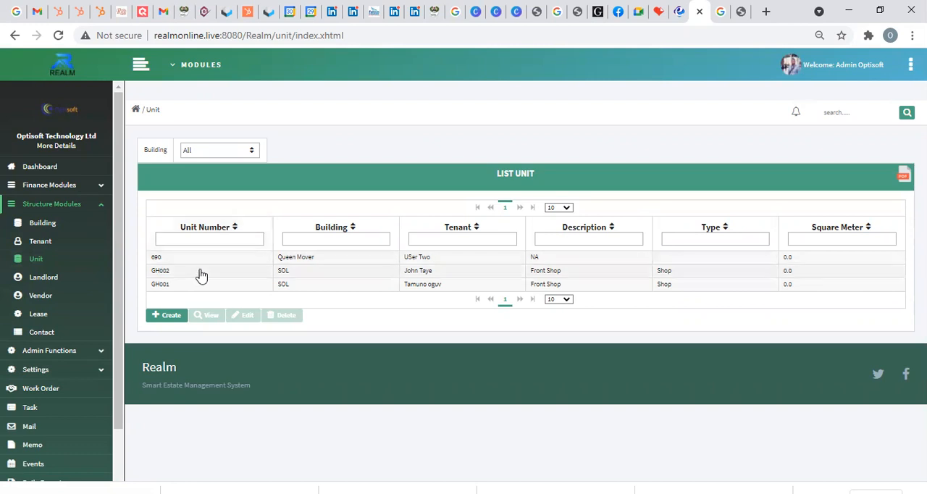
left_click(175, 317)
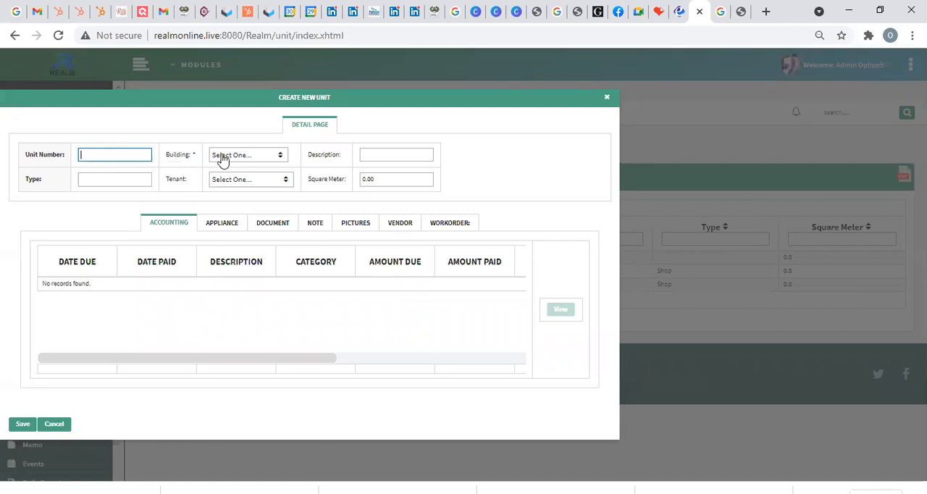
left_click(254, 155)
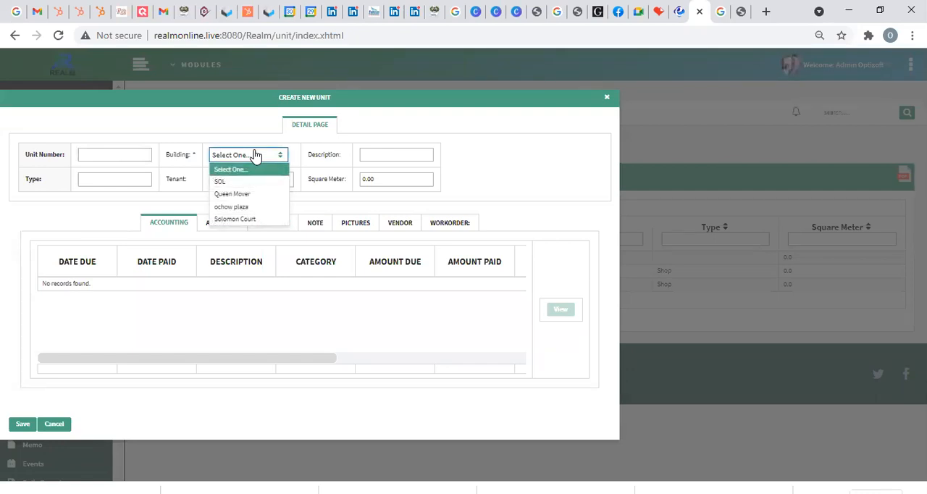
left_click(340, 150)
left_click(379, 155)
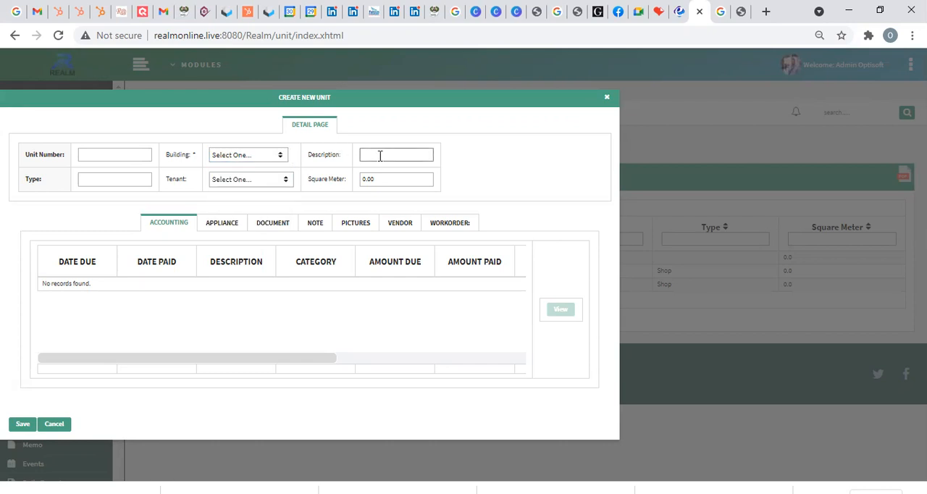
left_click(107, 181)
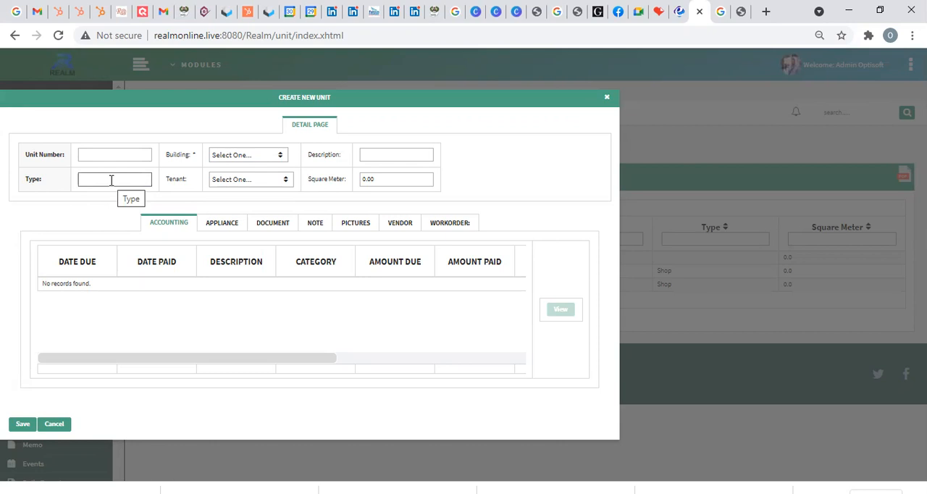
left_click(258, 184)
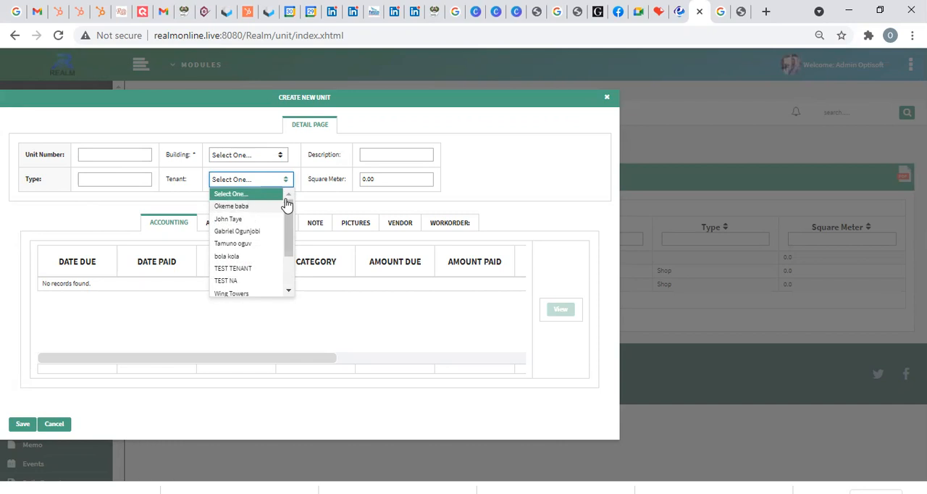
left_click(326, 205)
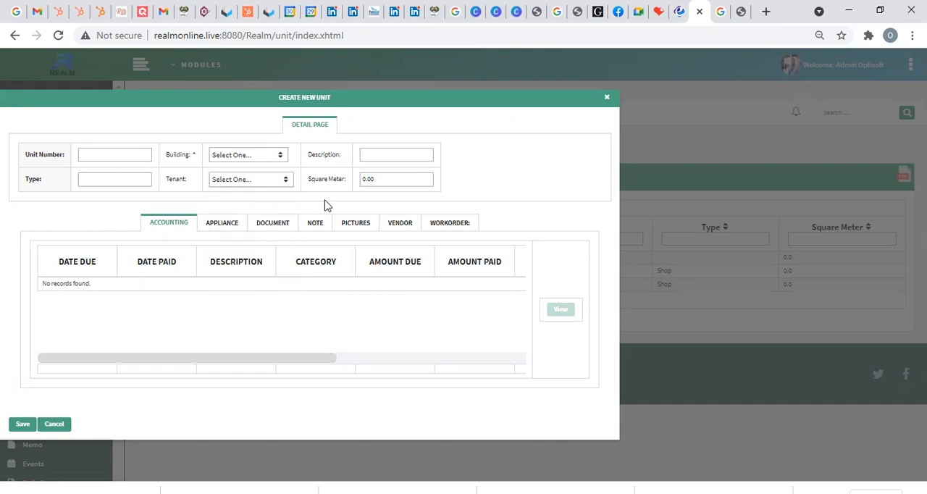
left_click(60, 425)
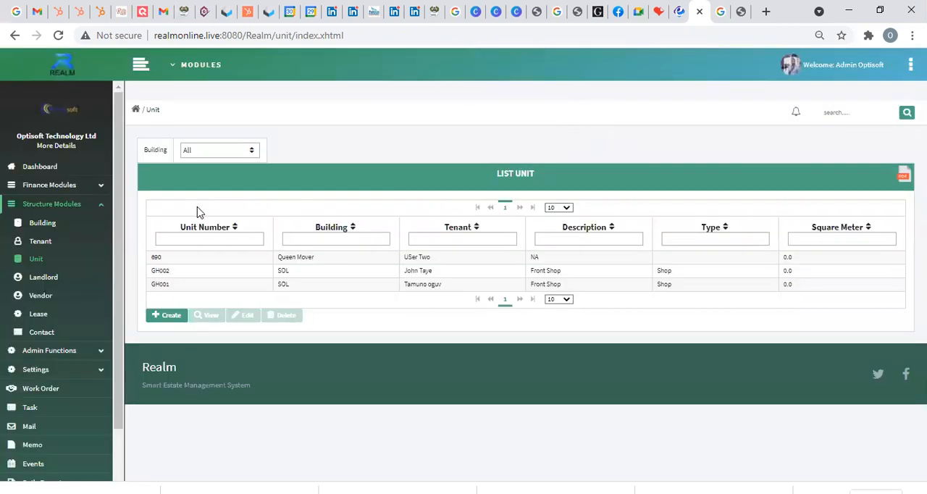
Step: View the landlord list and the form for a new co-operate landlord, closing the form without saving
left_click(57, 278)
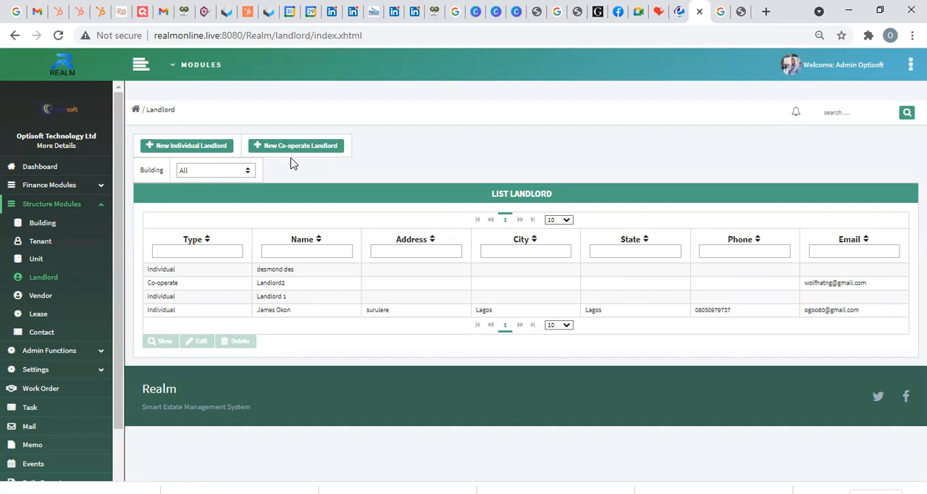
left_click(255, 150)
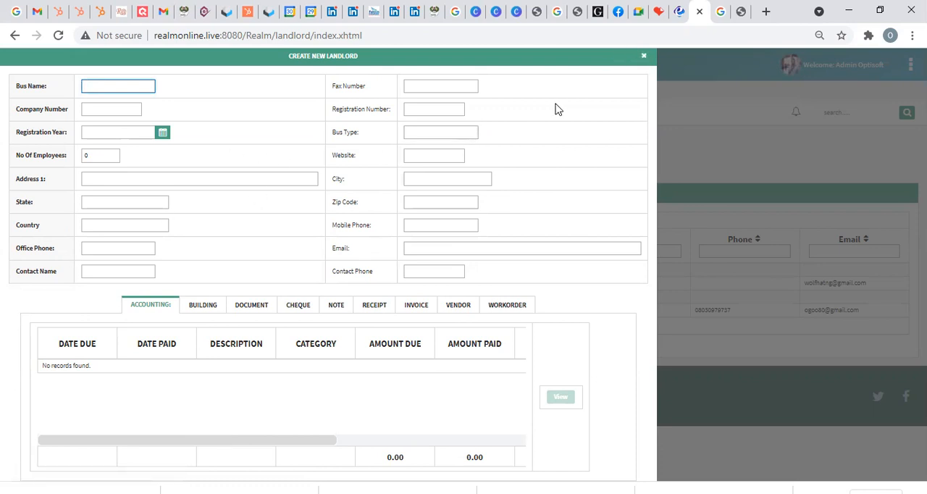
left_click(646, 60)
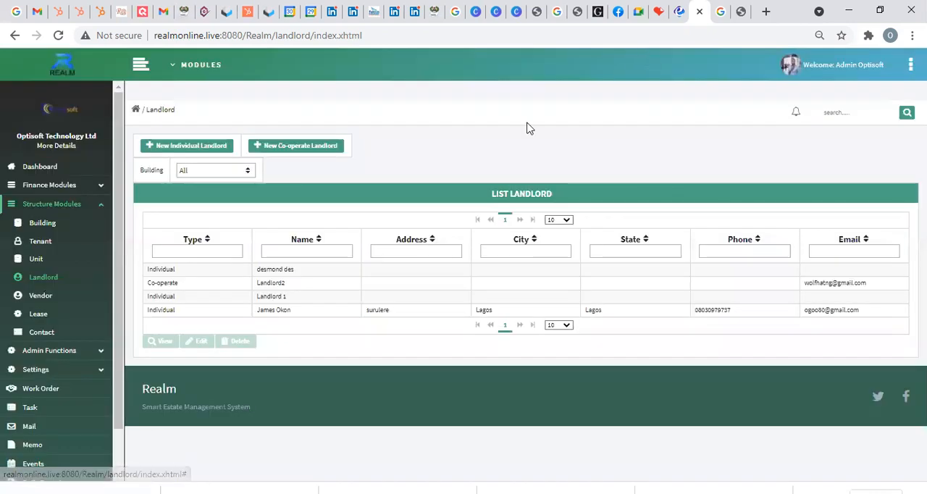
Step: View the vendor list and the form for a new individual vendor, closing the form without saving
left_click(56, 297)
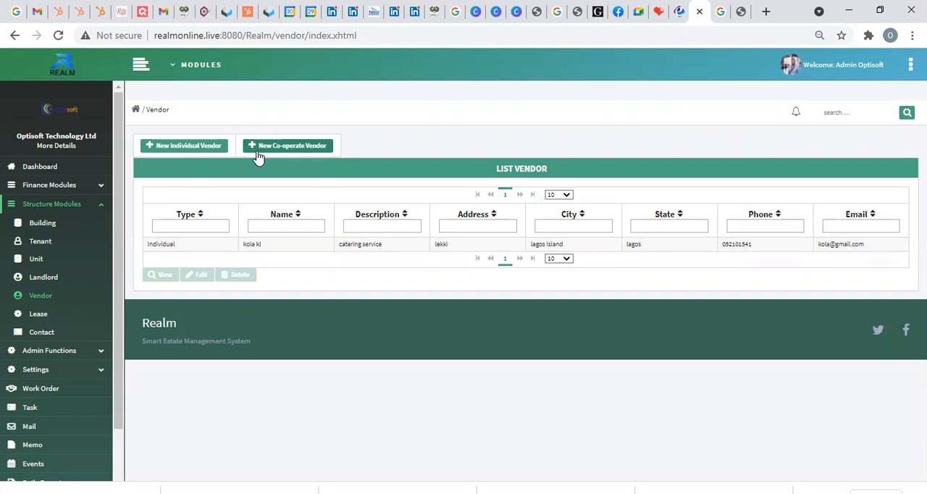
left_click(206, 149)
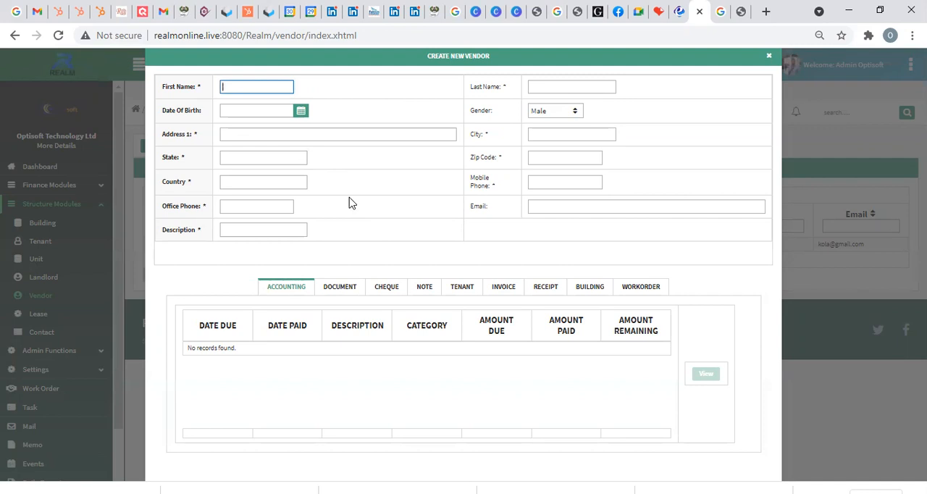
left_click(768, 58)
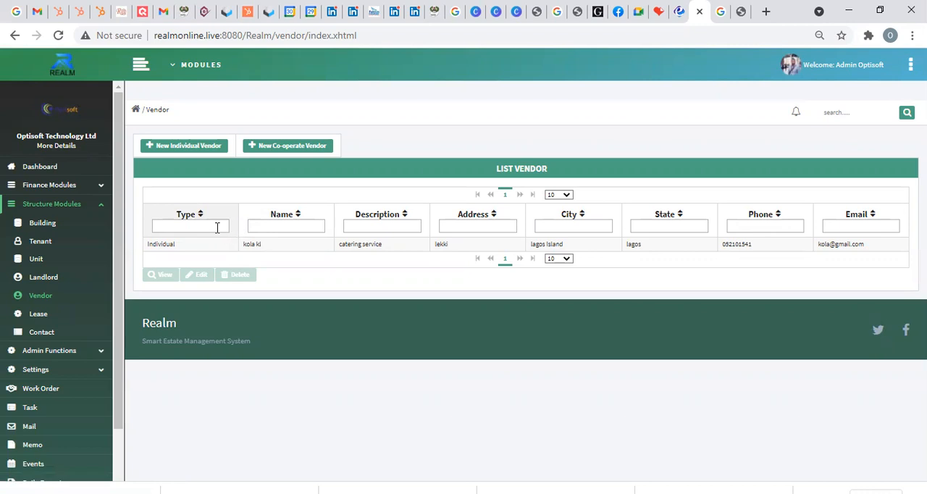
Step: Open the lease list under Structure Modules and look through its lease records down to the end of the page
left_click(49, 313)
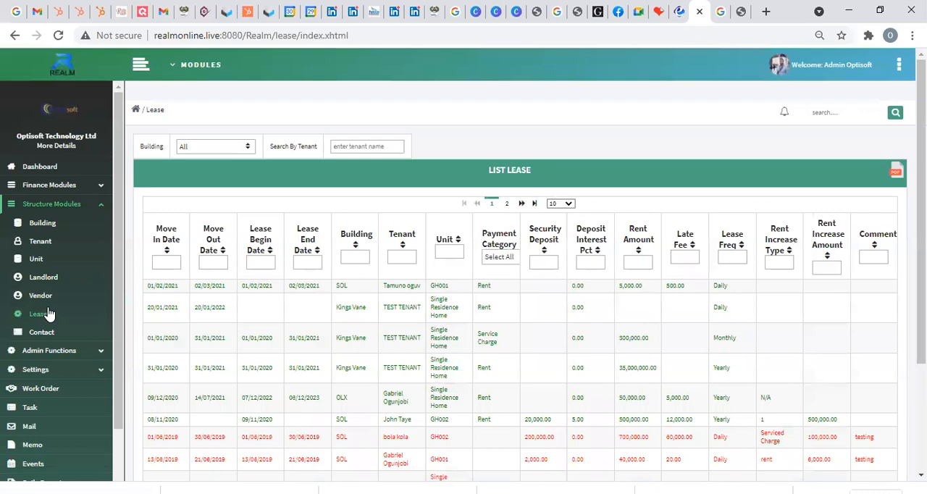
scroll(213, 314, "down", 1)
scroll(213, 314, "down", 1)
scroll(214, 315, "up", 2)
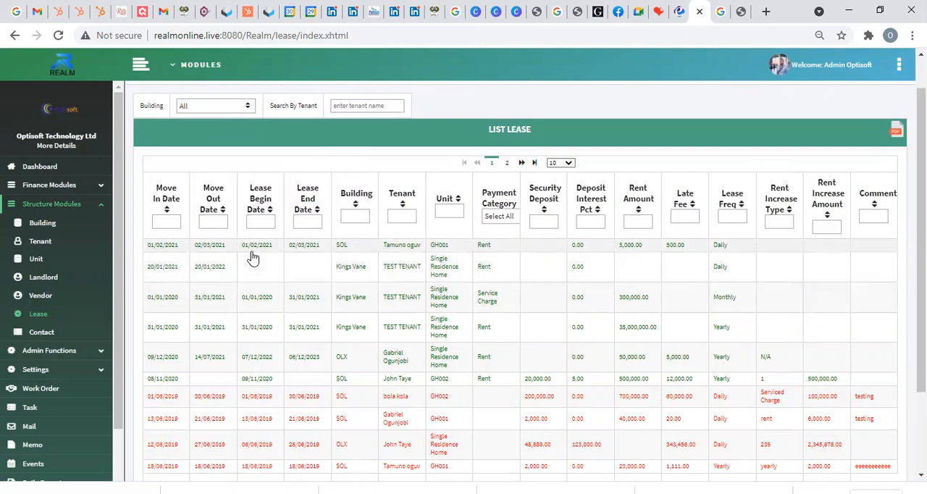
scroll(252, 263, "down", 1)
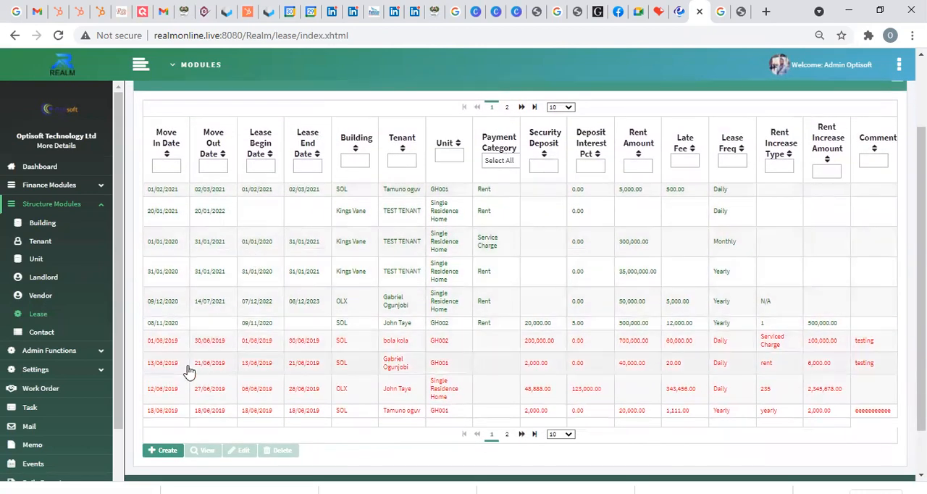
Step: Open the new lease form and check its move-in date, building, tenant and payment category fields
left_click(160, 452)
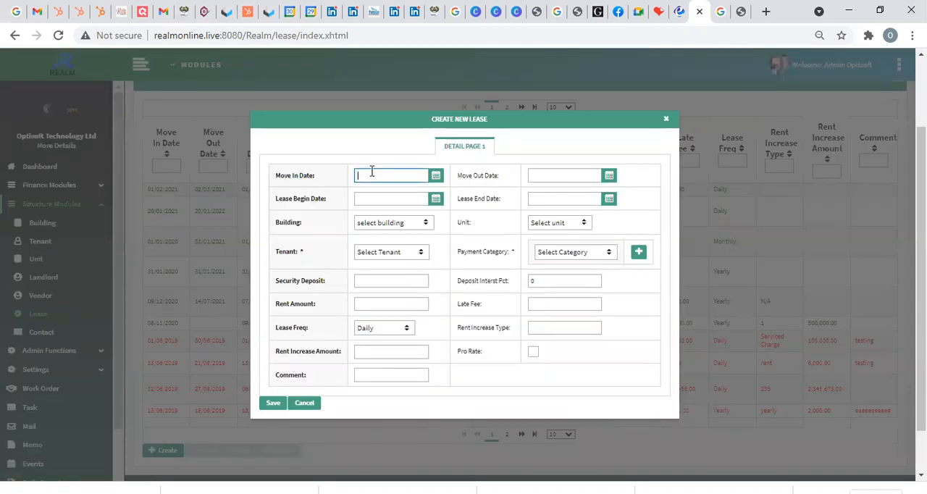
left_click(437, 178)
left_click(436, 176)
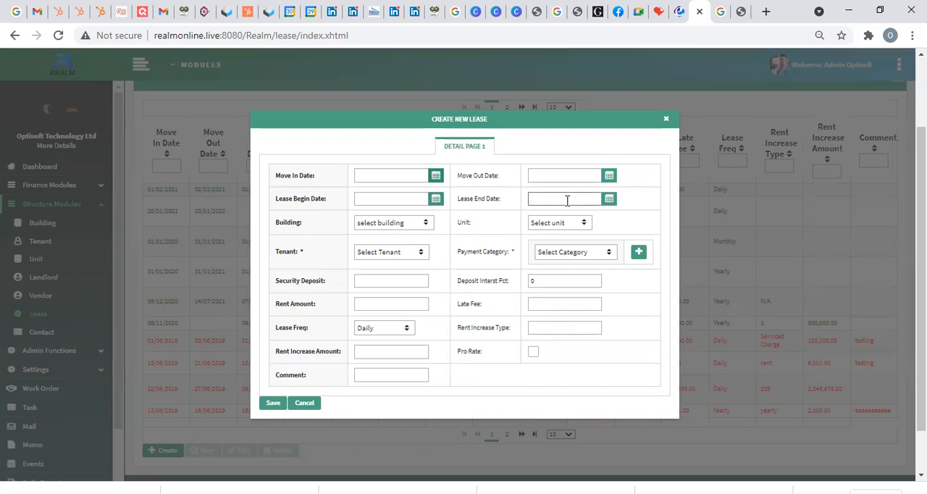
left_click(425, 224)
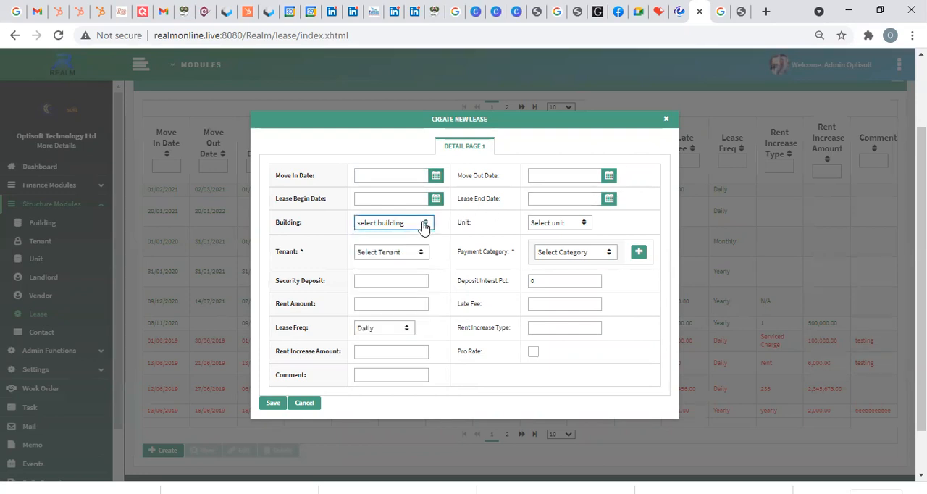
left_click(422, 255)
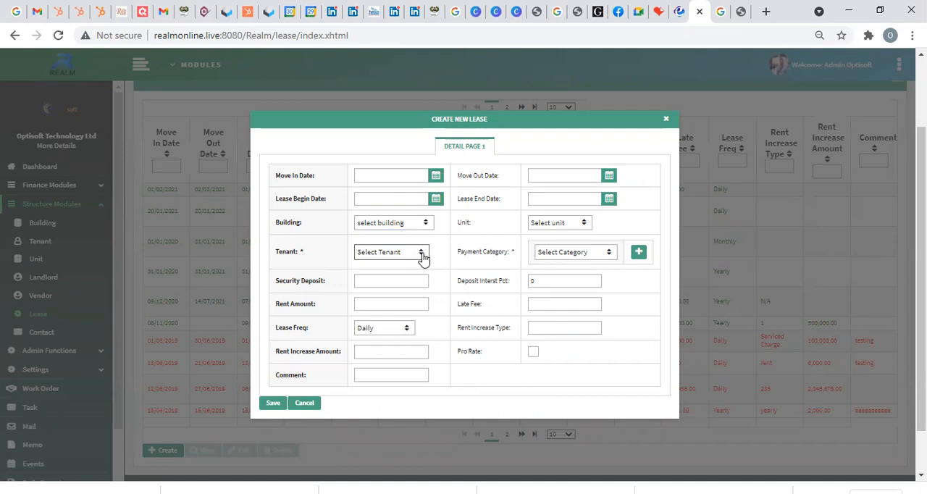
right_click(577, 259)
left_click(560, 255)
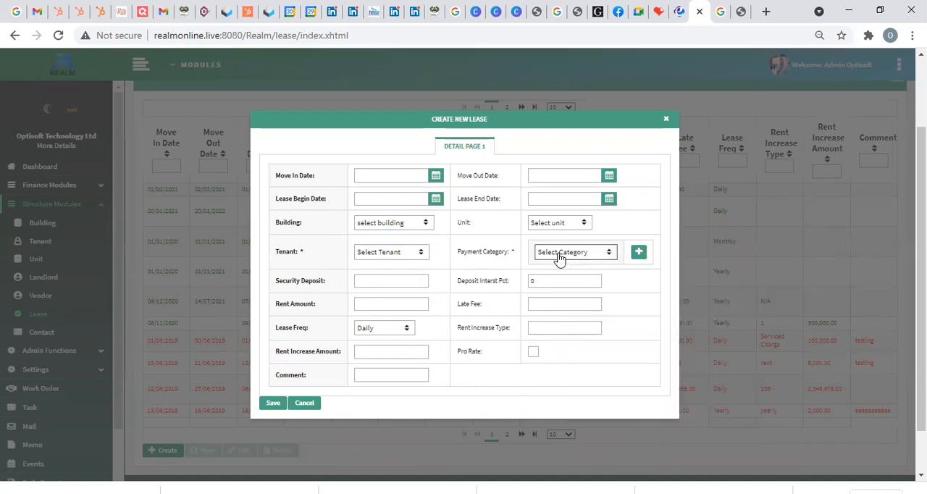
left_click(560, 253)
Step: Check the lease form's deposit, rent amount, late fee, lease frequency and rent increase fields, and cancel the new lease
left_click(392, 283)
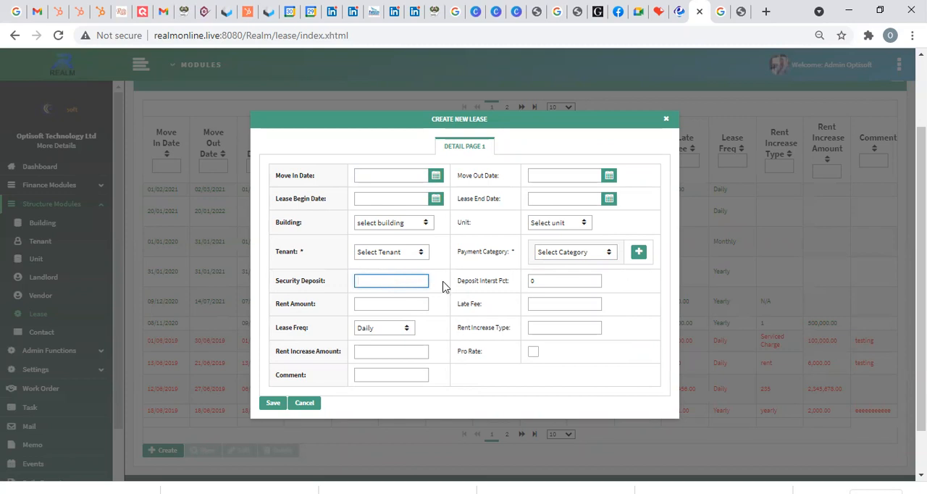
left_click(542, 282)
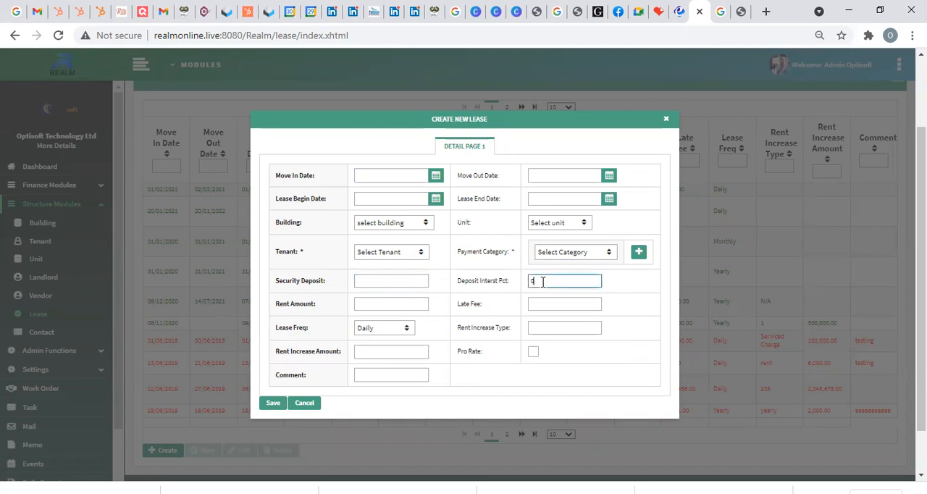
left_click(381, 299)
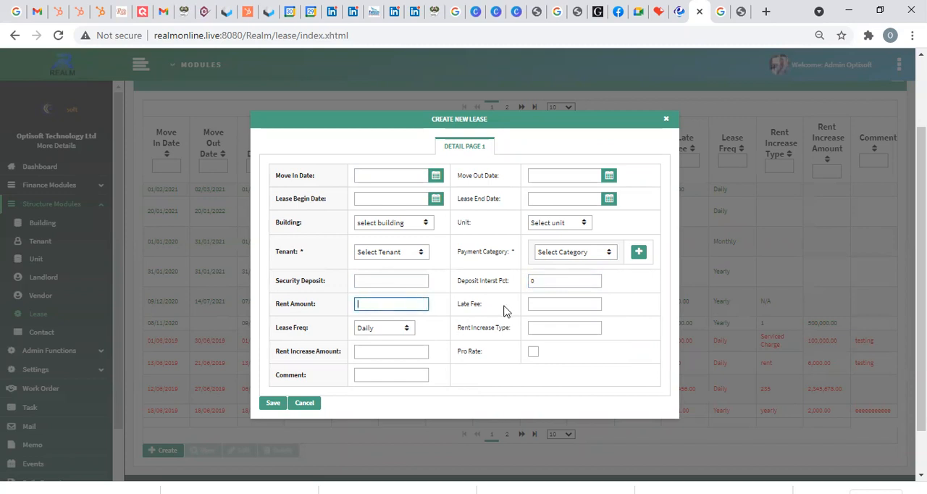
left_click(548, 307)
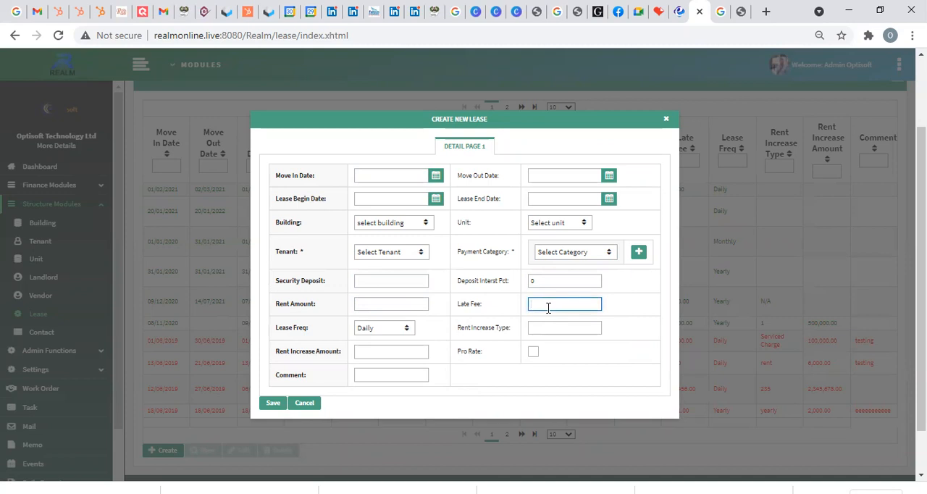
left_click(402, 328)
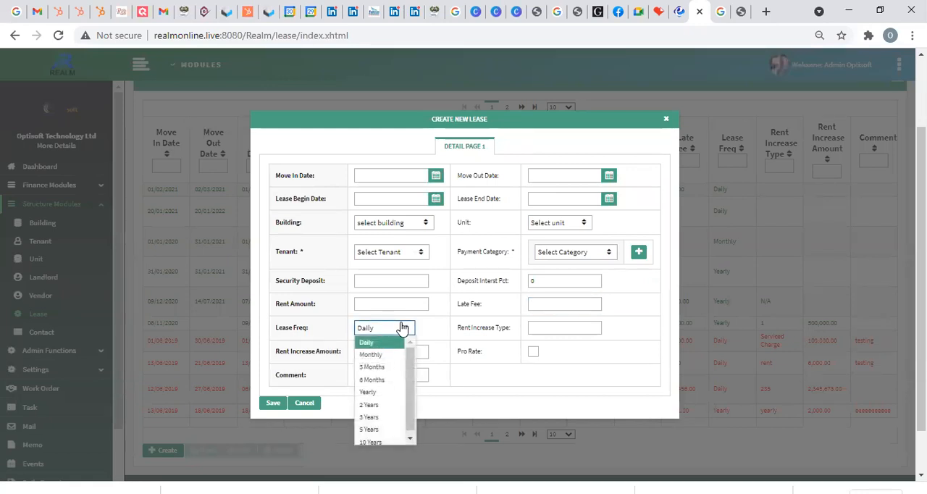
left_click(402, 328)
left_click(560, 330)
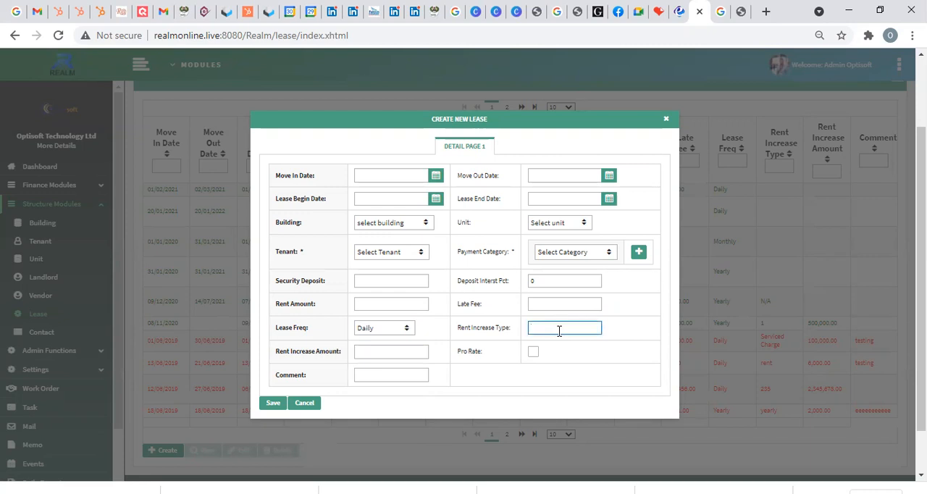
left_click(390, 350)
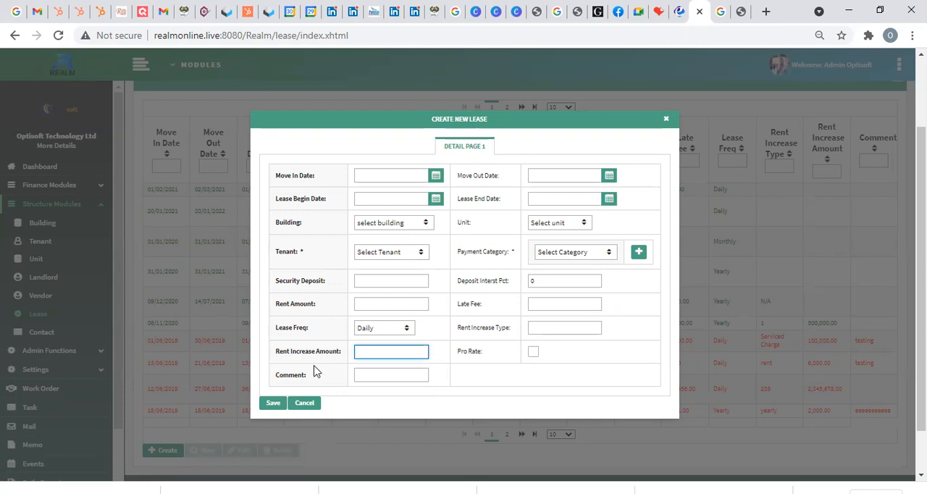
left_click(303, 405)
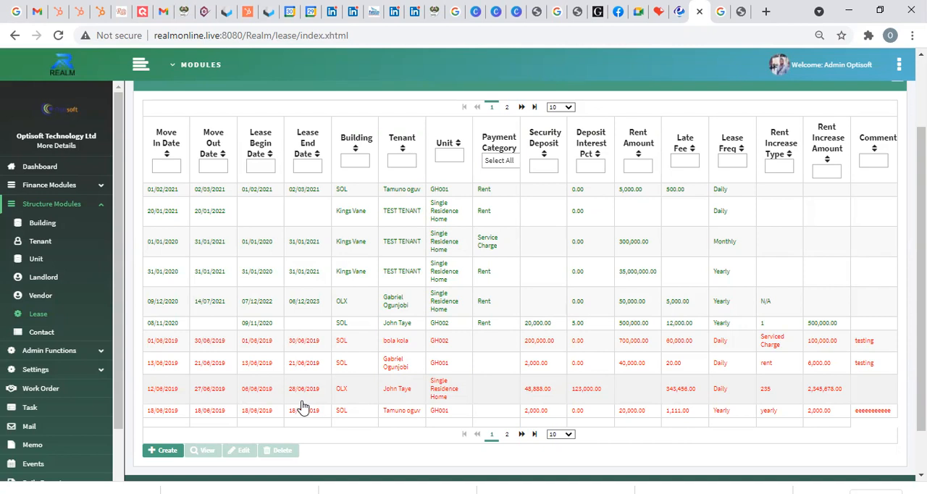
Step: Open a new contact form from the contact list, check its individual, corporate and address details sections, and close it without saving
left_click(64, 331)
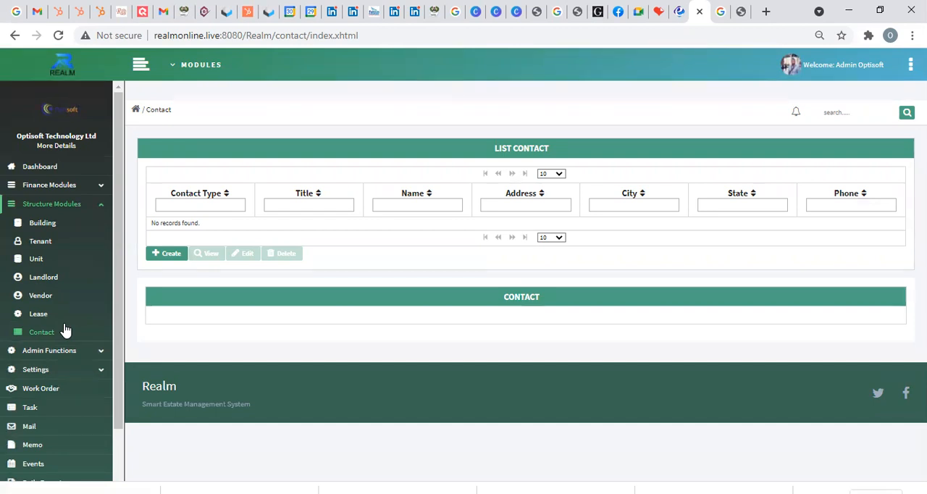
left_click(165, 254)
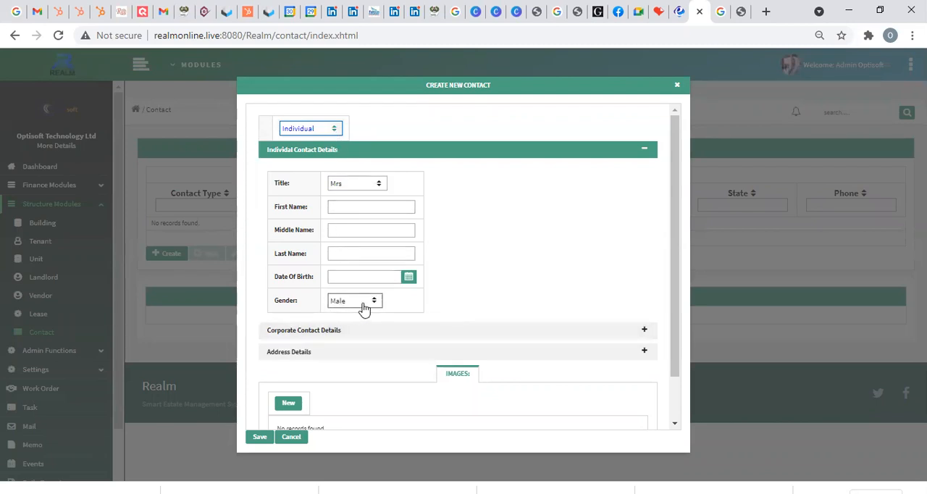
left_click(359, 334)
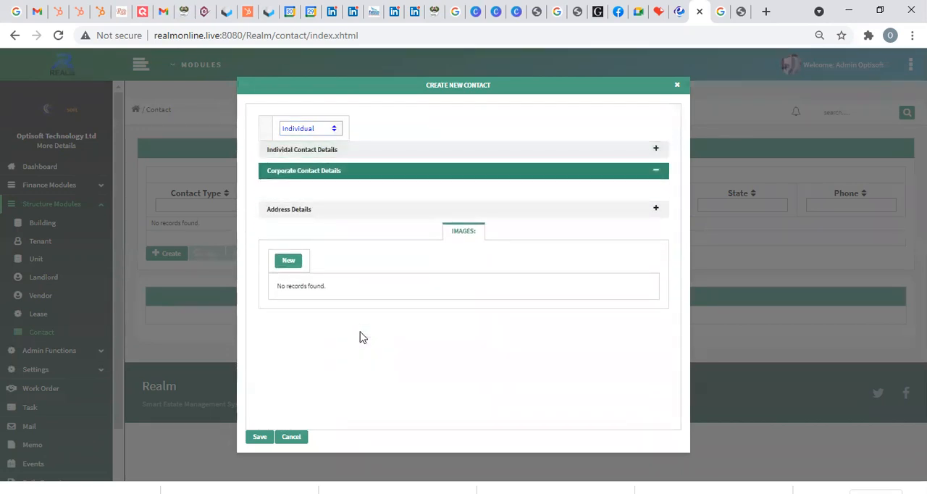
left_click(375, 210)
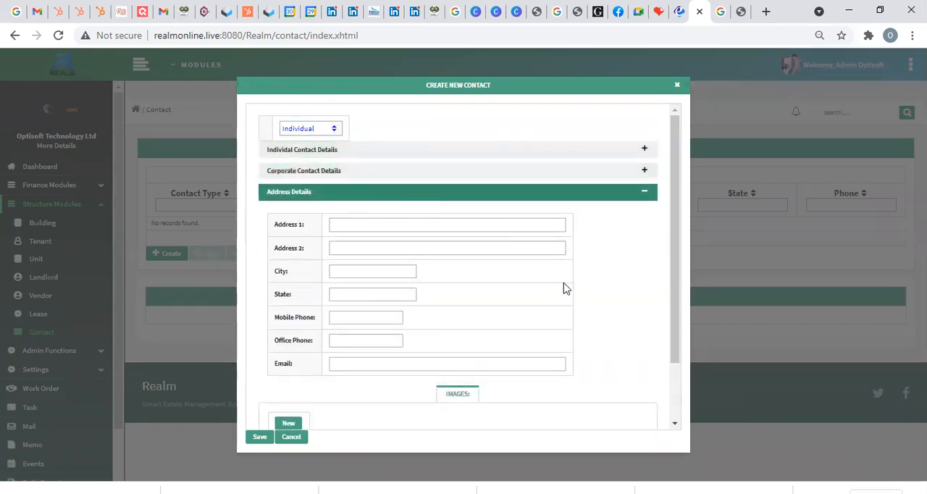
scroll(565, 274, "down", 1)
scroll(566, 273, "up", 1)
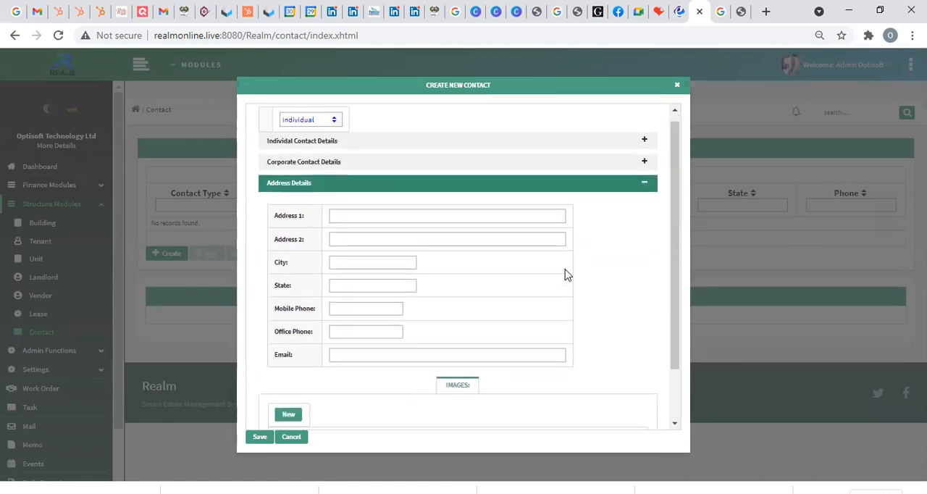
left_click(457, 193)
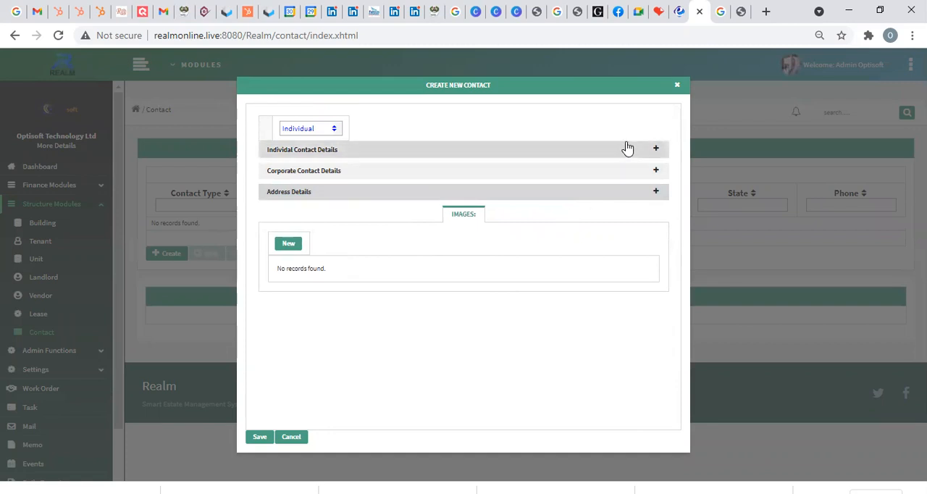
left_click(675, 88)
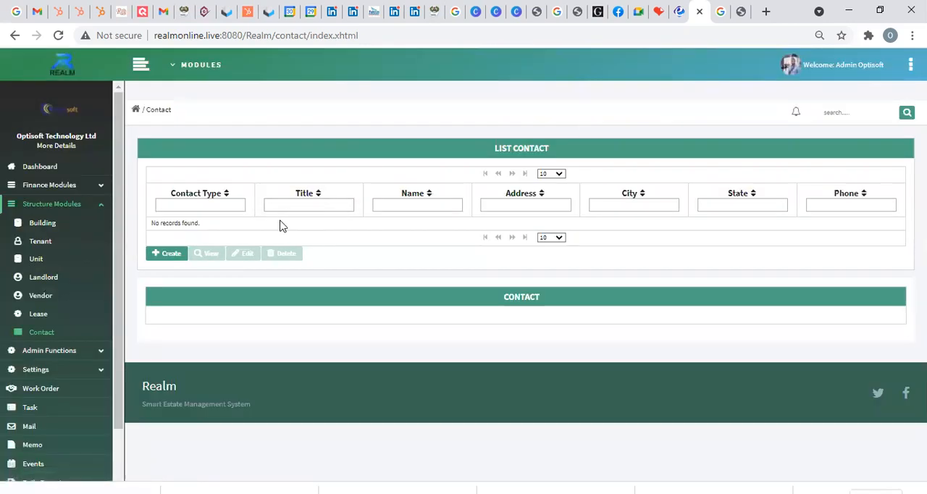